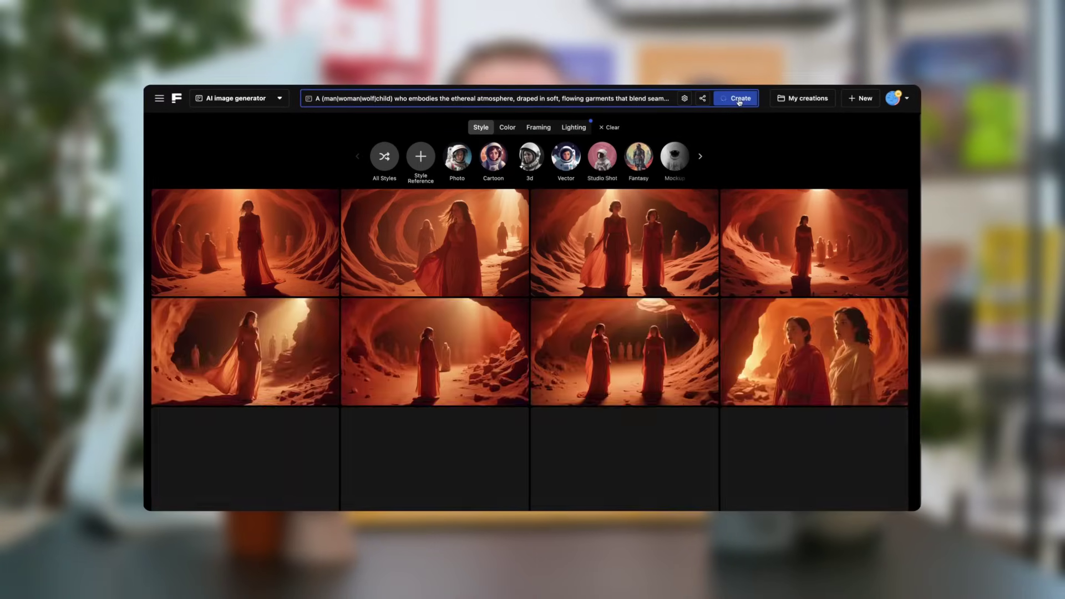
Step: Generate another batch of red-lit cave scenes and send the woman-in-white image to the upscaler
click(742, 97)
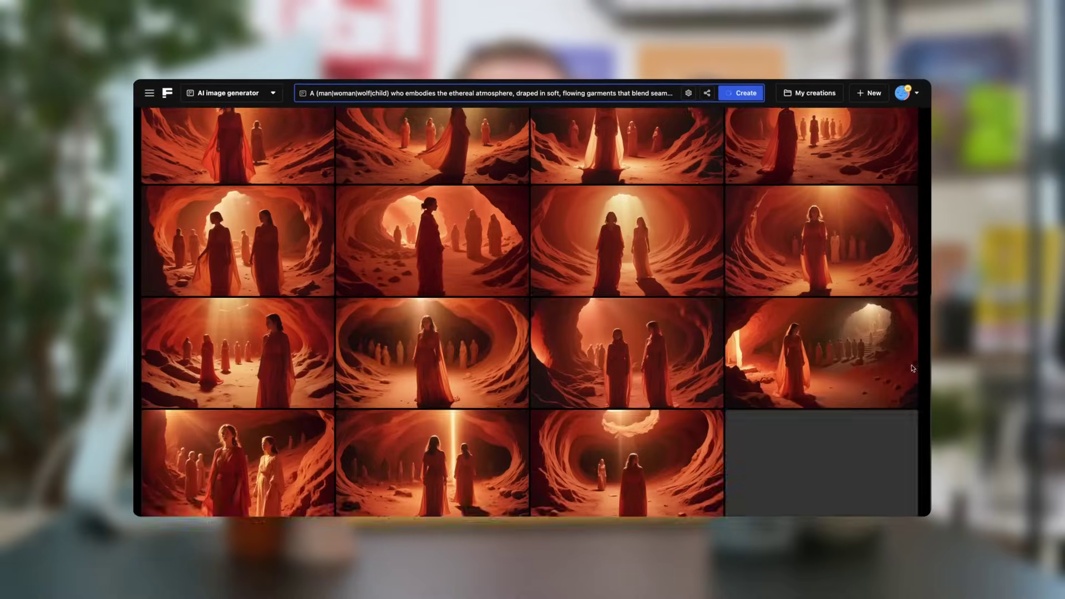
scroll(716, 310, down, 3)
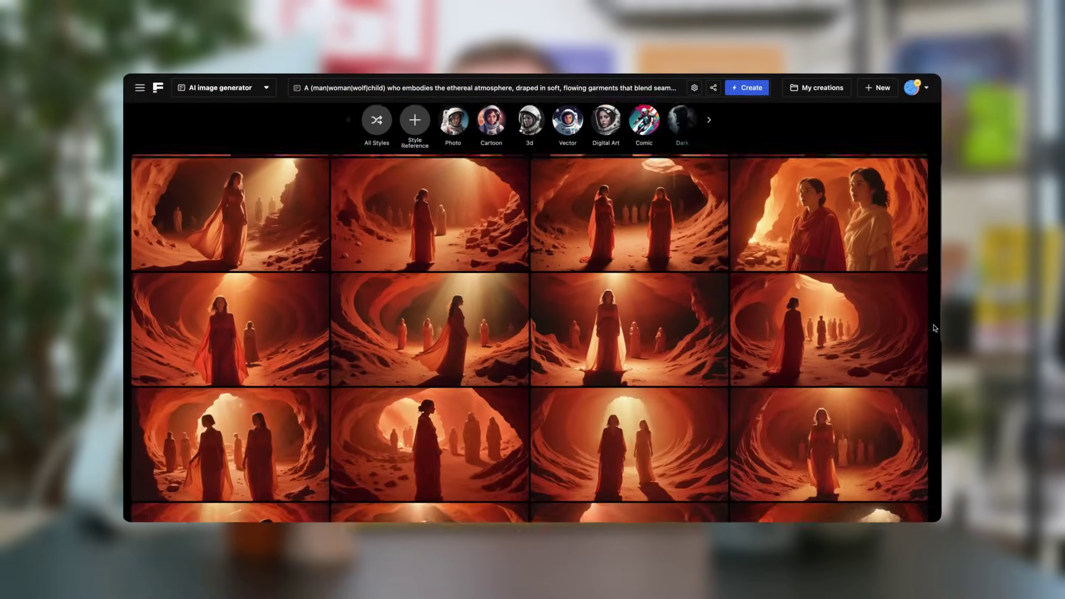
click(710, 339)
click(737, 325)
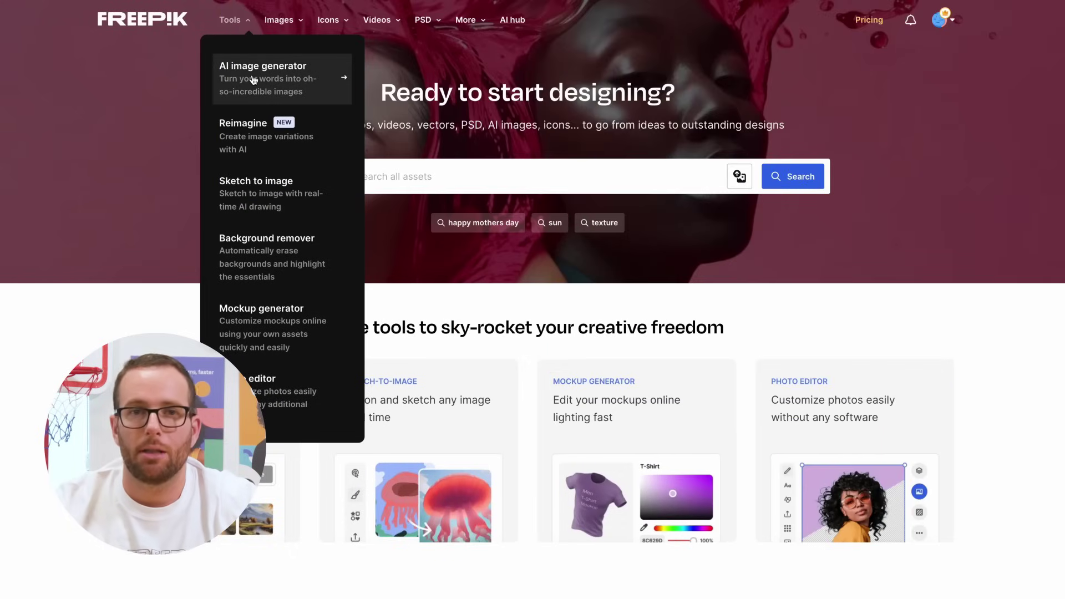
Step: Open the AI image generator from the Tools menu and focus its prompt box
click(253, 78)
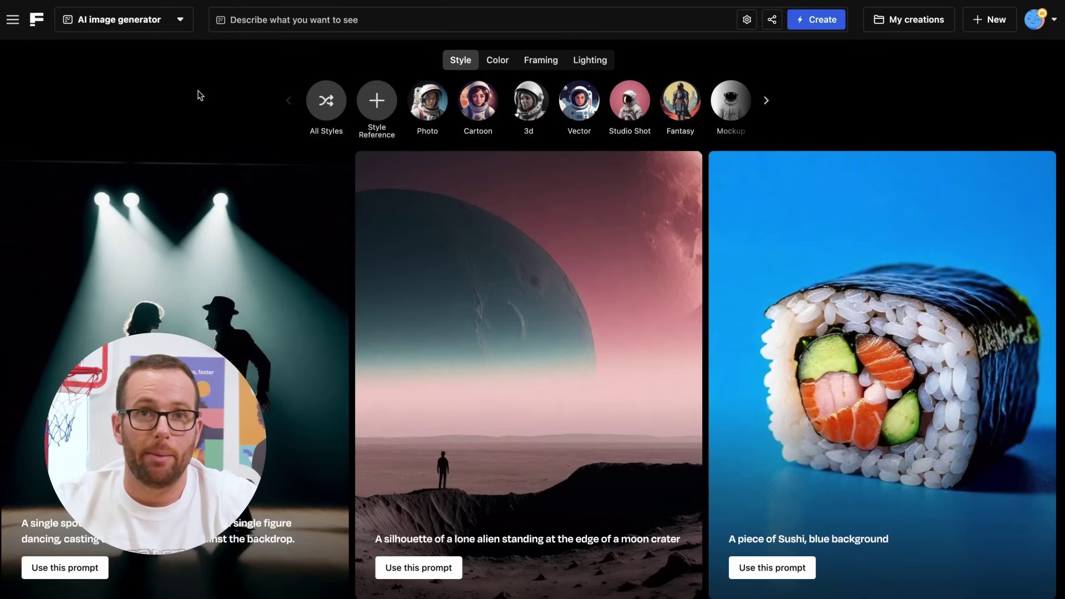
click(252, 21)
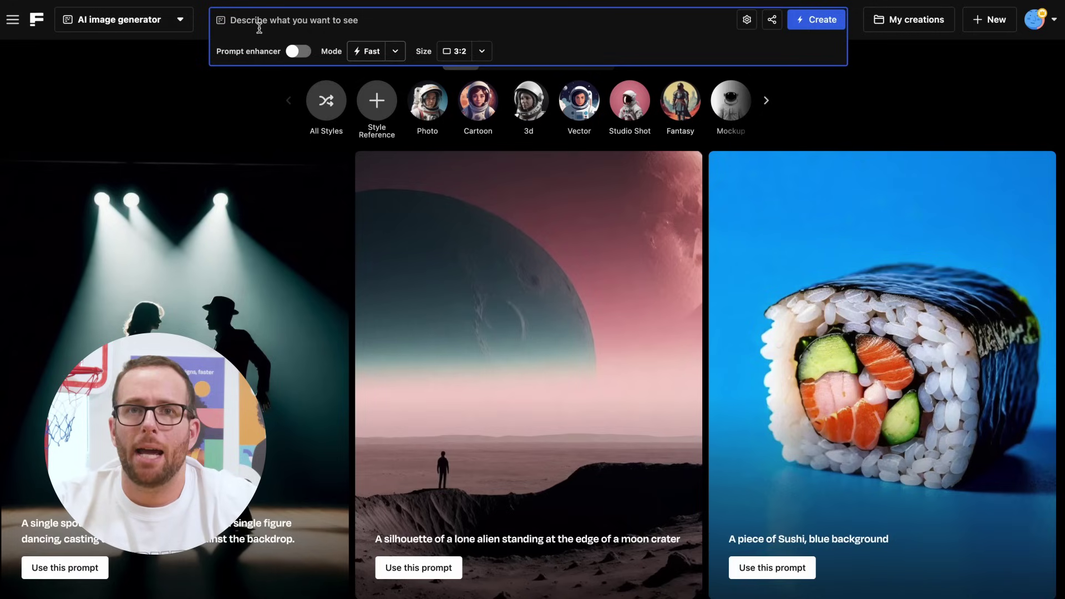
Step: Set the image size to 16:9 Widescreen
click(483, 52)
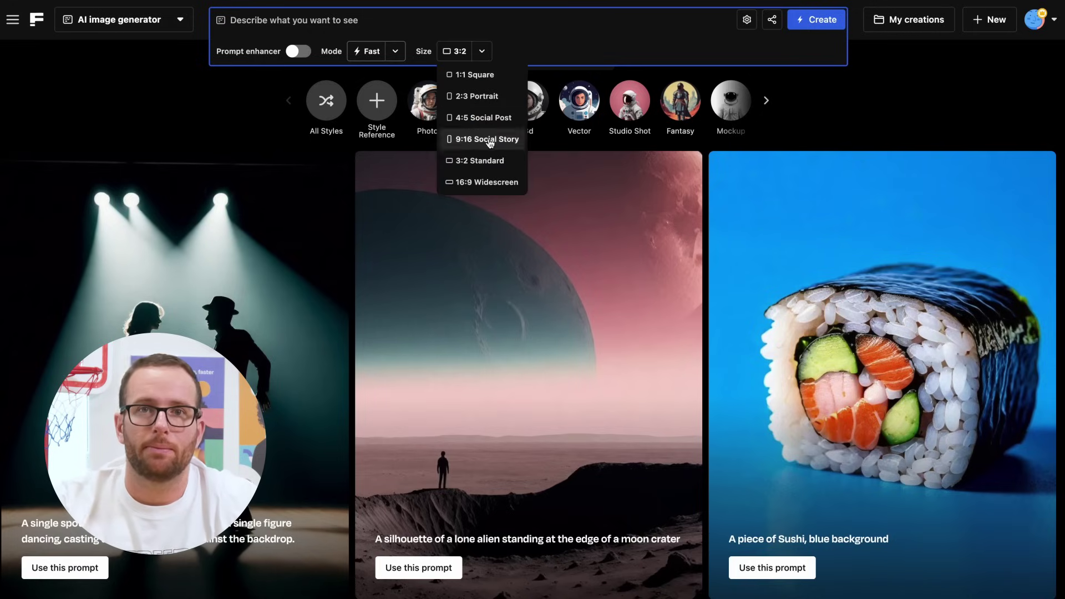
click(491, 183)
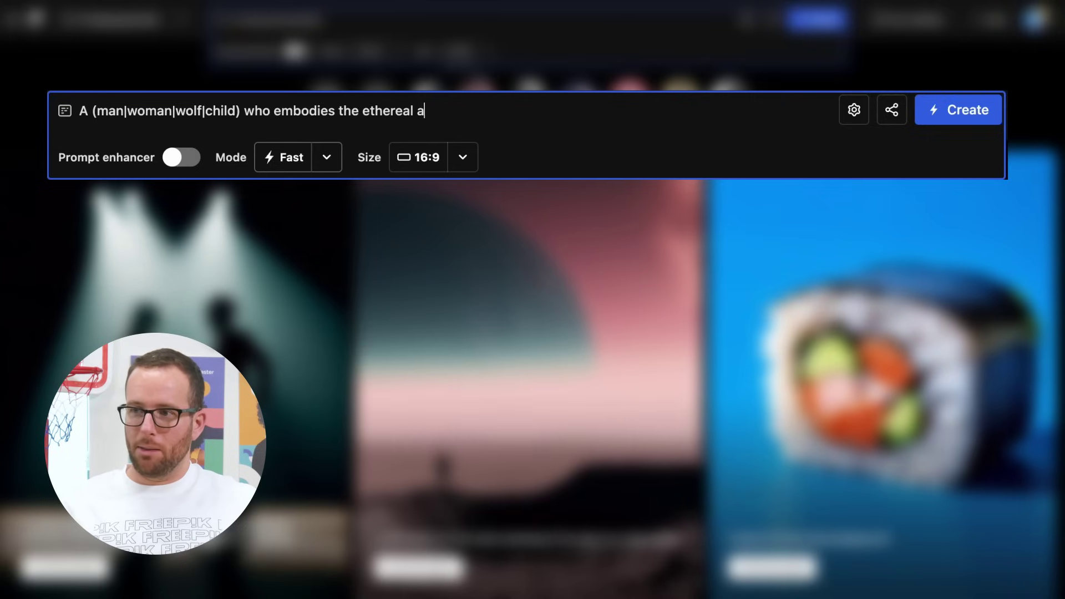
Step: Continue the prompt with flowing garments, a subterranean setting, 35 mm film and buried technology
text(tmosphere, draped in soft, flowing garments that blend seamlessly with the subterranean environment of an underground universe captured on 3)
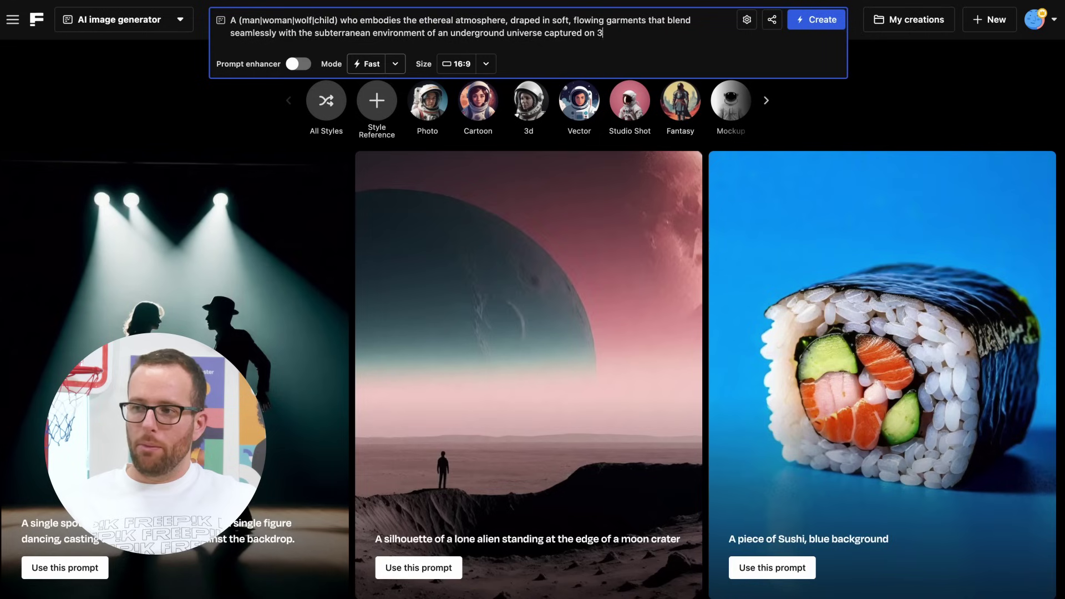
text(5 mm film. This explorer wanders through a landscape filled with ancient, buried technology)
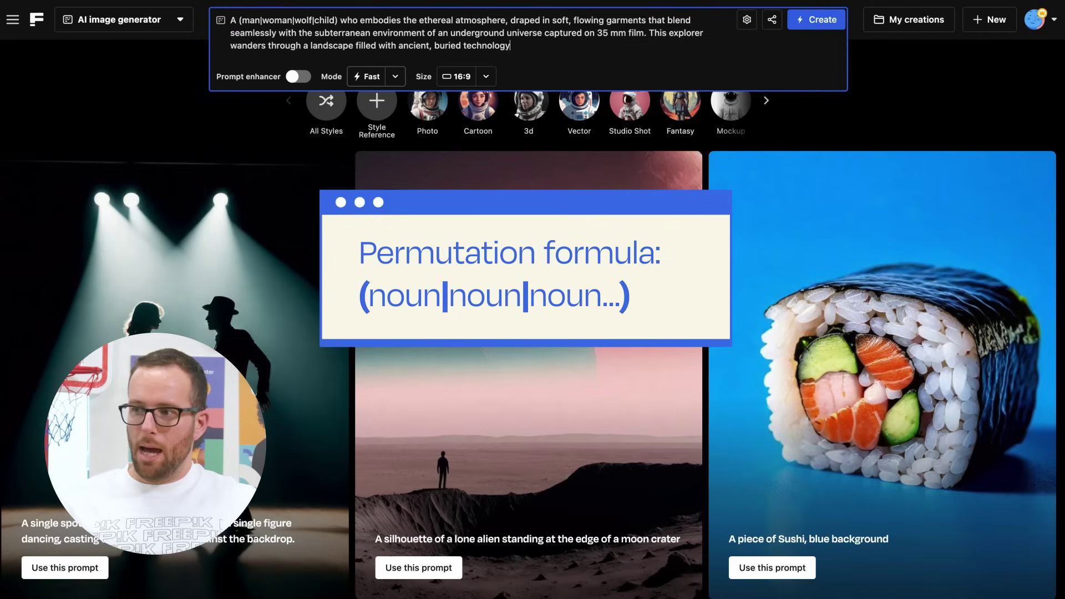
text(, accompanied by a group of diverse individuals.)
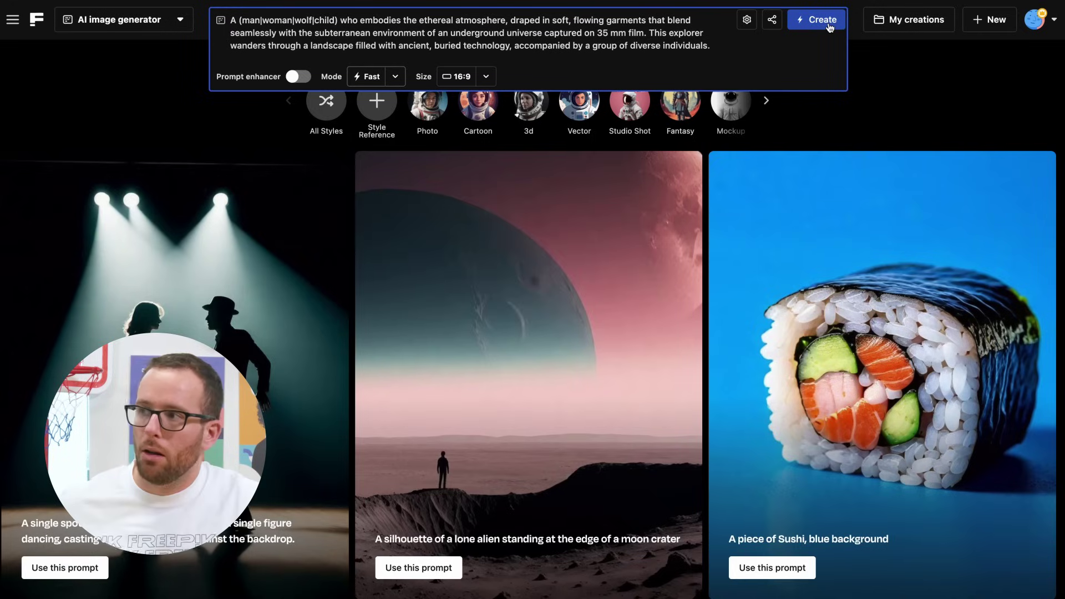
Step: Generate the 16:9 cave scenes of a man, woman, wolf and child
click(829, 25)
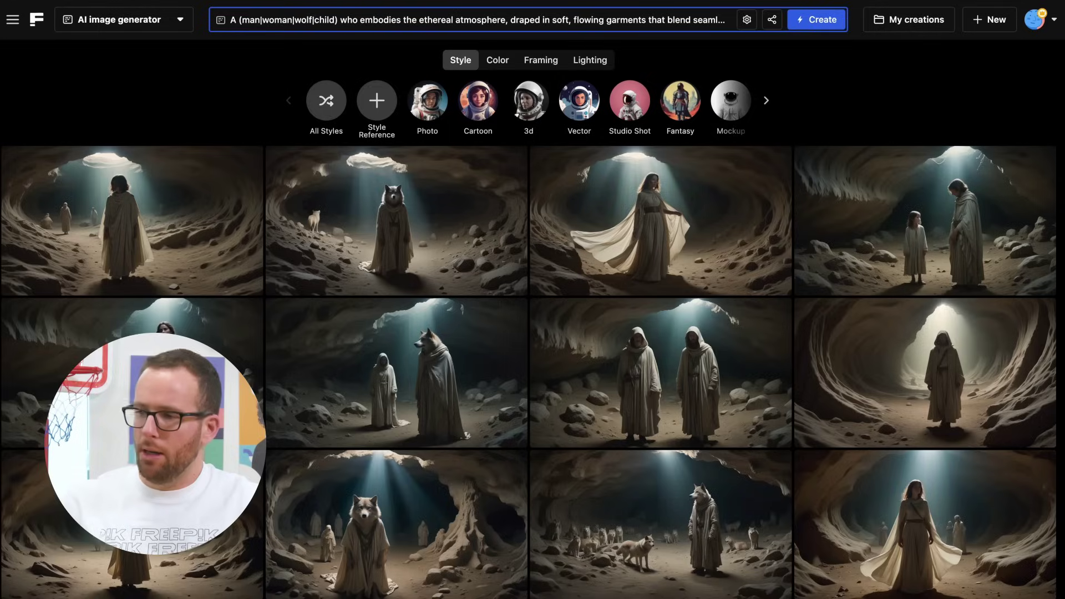
Step: Replace 'man|woman|wolf|child)' with 'dragon|alien|demon)' in the prompt and regenerate
click(335, 20)
key(BackSpace)
key(BackSpace)
key(BackSpace)
key(BackSpace)
key(BackSpace)
key(BackSpace)
key(BackSpace)
key(BackSpace)
key(BackSpace)
key(BackSpace)
key(BackSpace)
key(BackSpace)
key(BackSpace)
key(BackSpace)
key(BackSpace)
key(BackSpace)
key(BackSpace)
key(BackSpace)
key(BackSpace)
key(BackSpace)
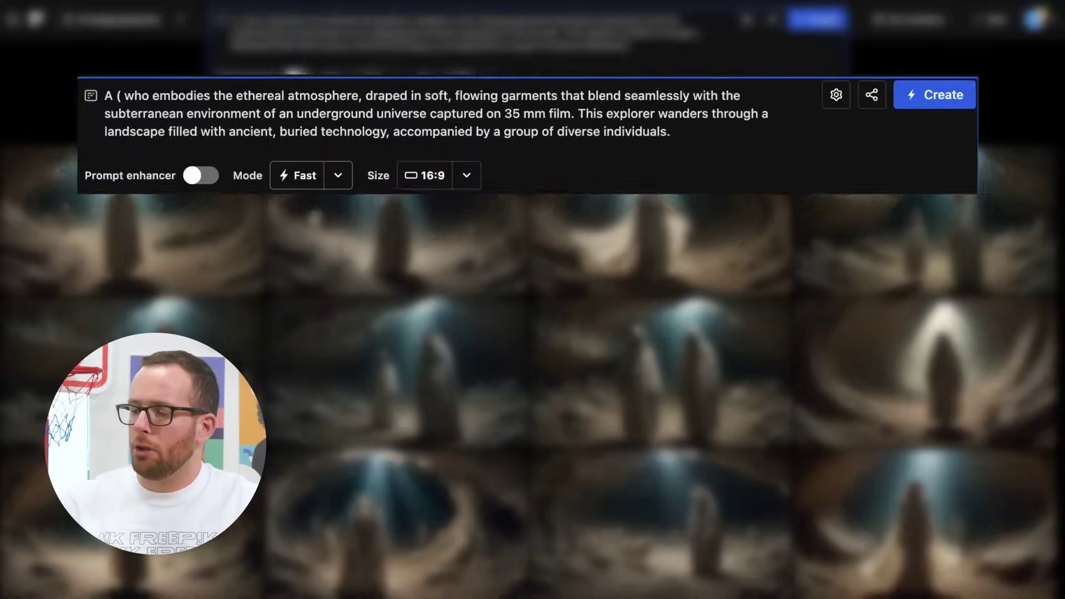
text(dragon)
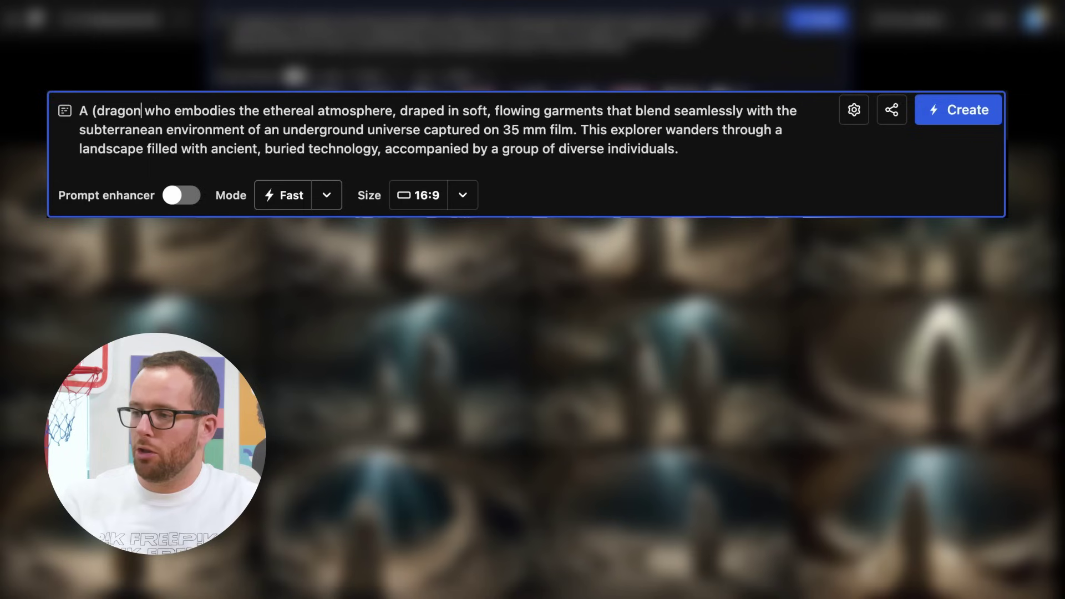
text(|alien)
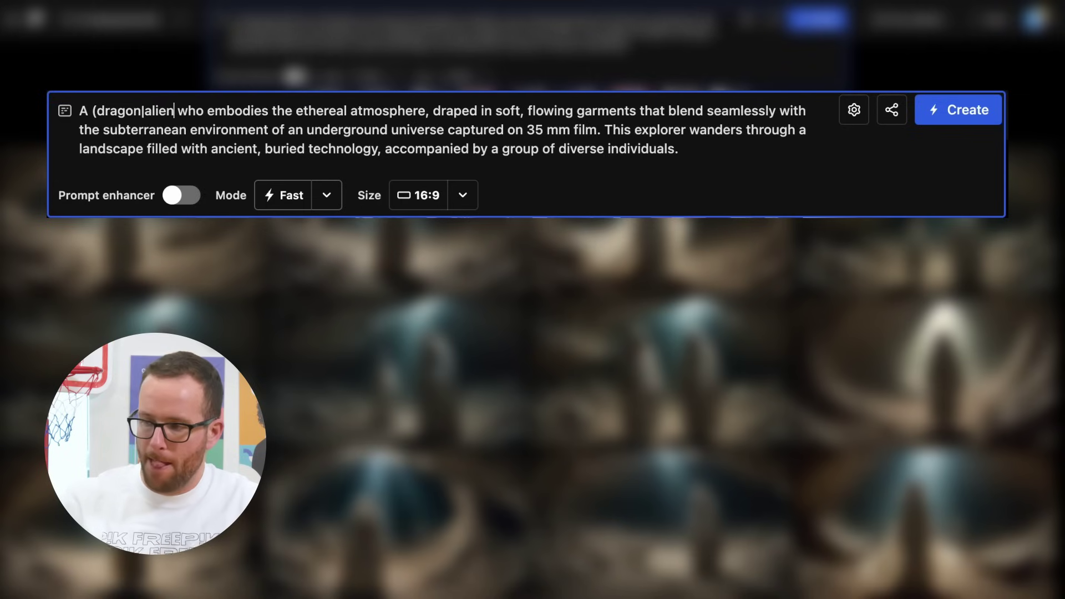
text(|demon)
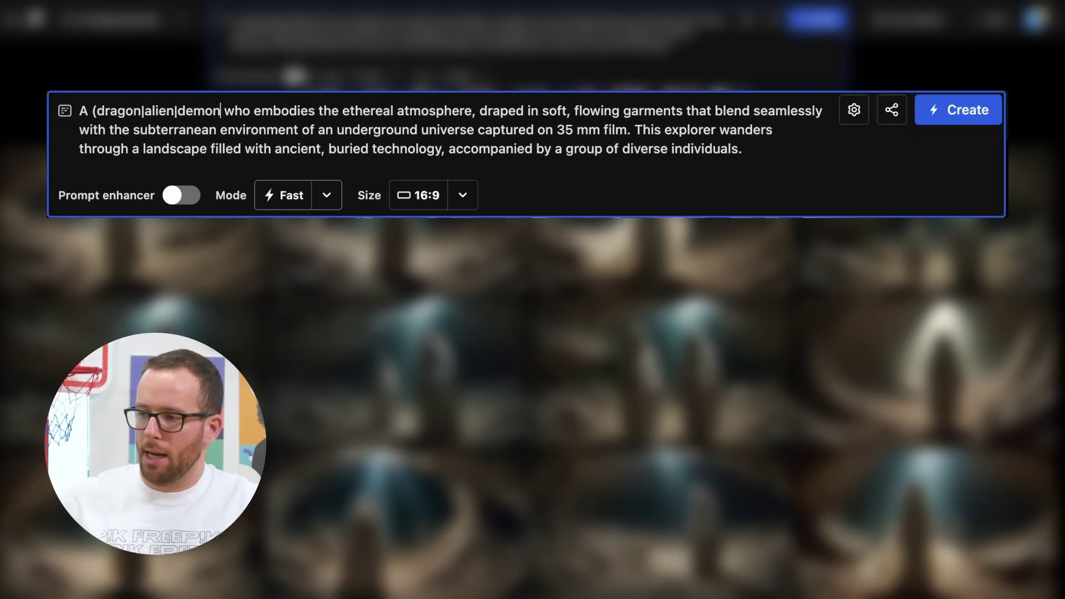
text())
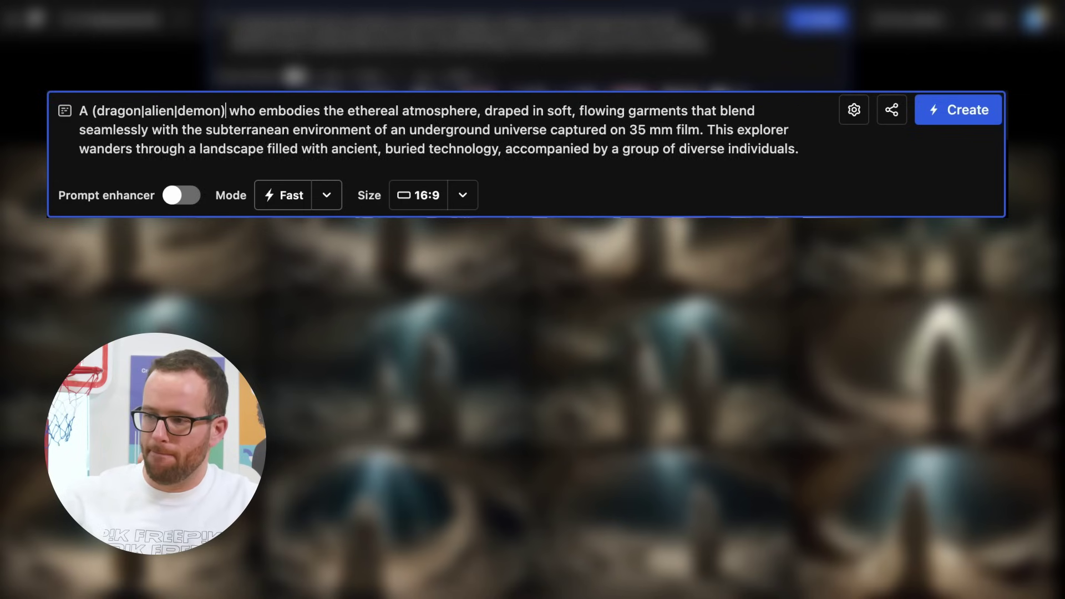
key(Return)
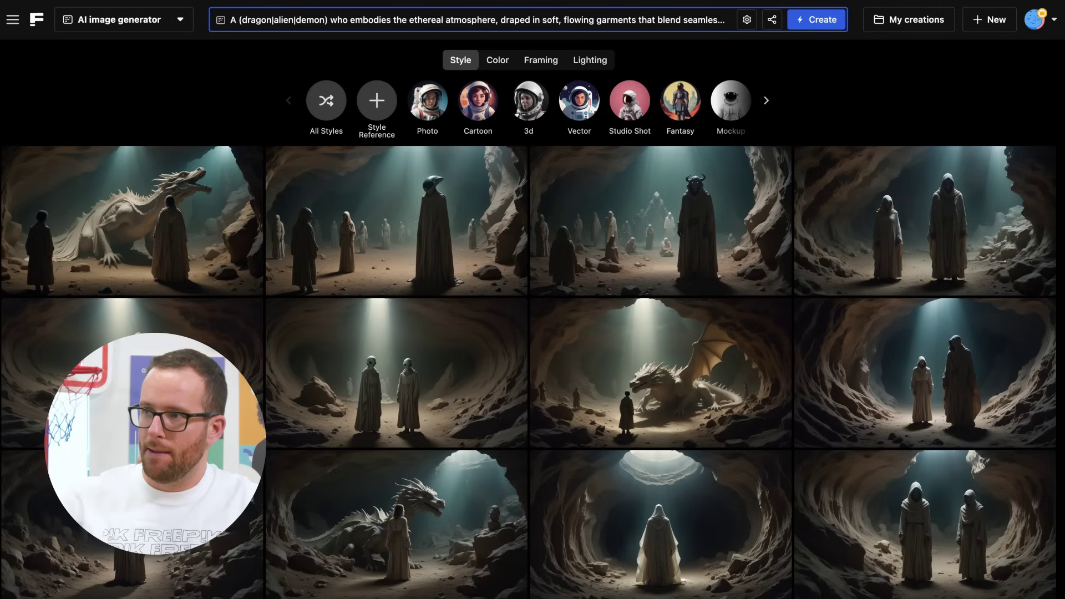
scroll(533, 333, down, 3)
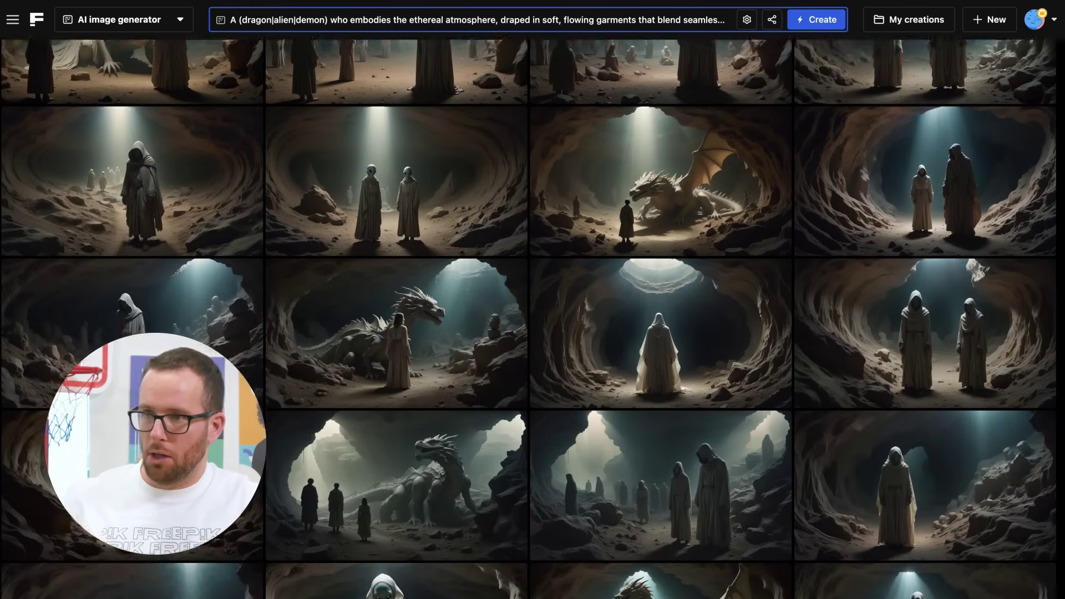
scroll(1042, 412, down, 5)
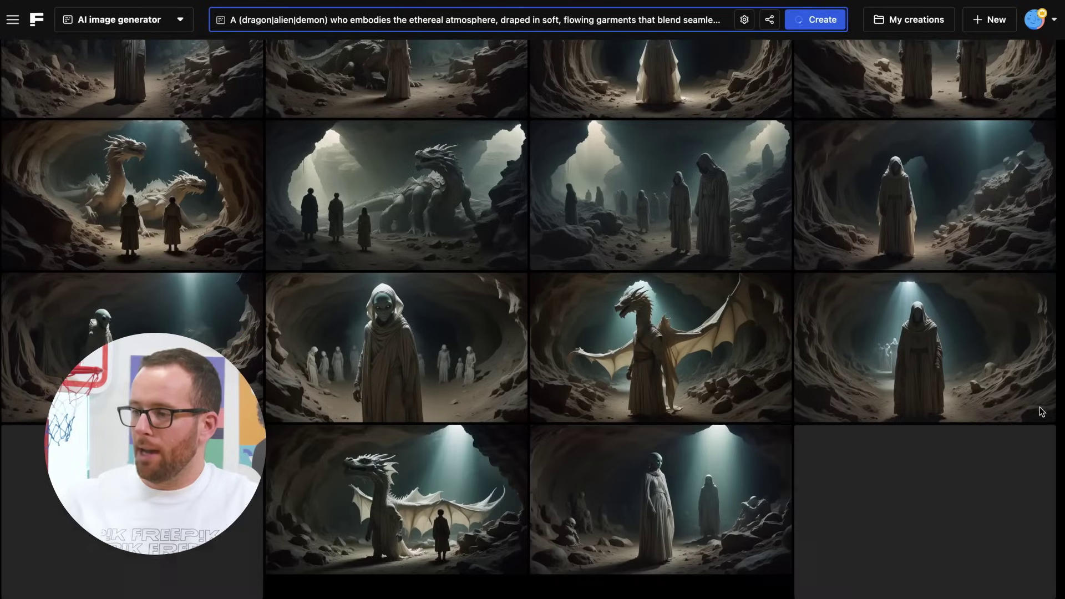
scroll(1042, 412, down, 2)
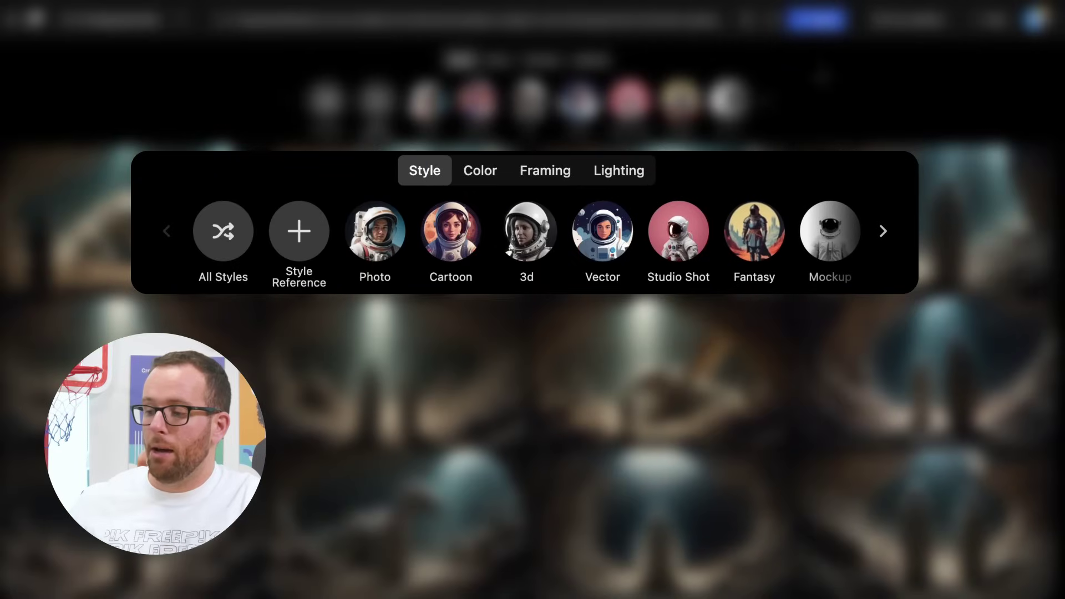
Step: Regenerate with Redscale lighting and send the red-winged dragon image to the Upscaler
click(623, 176)
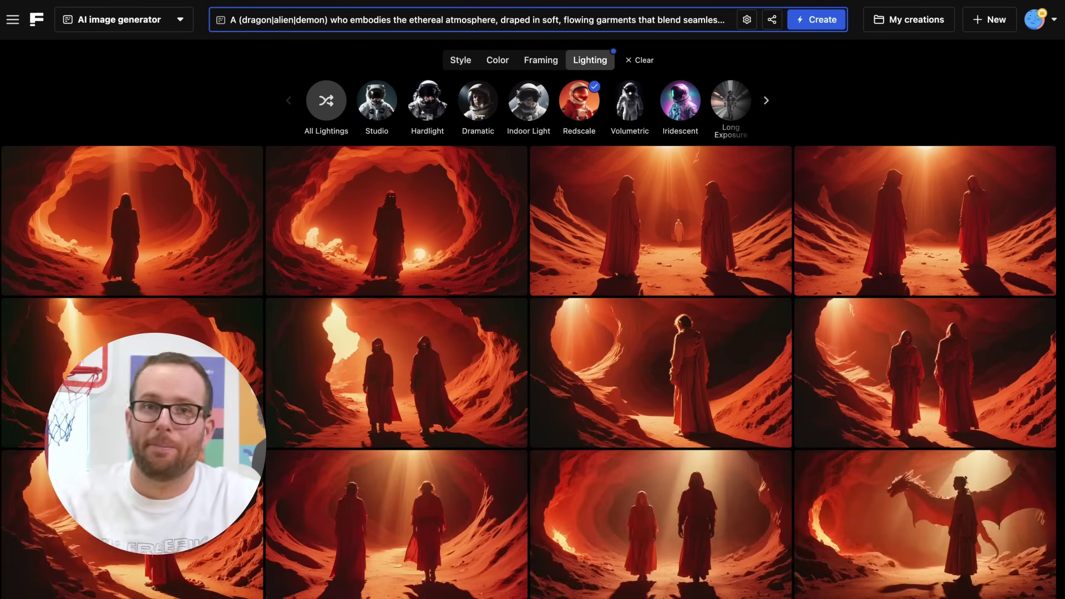
scroll(1048, 392, down, 5)
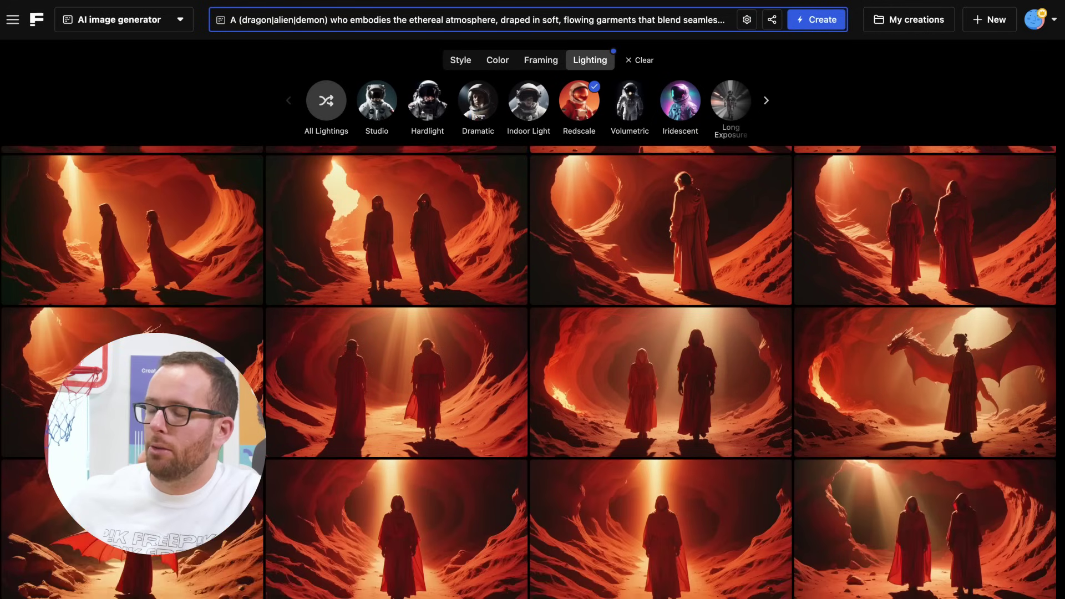
scroll(1048, 391, down, 1)
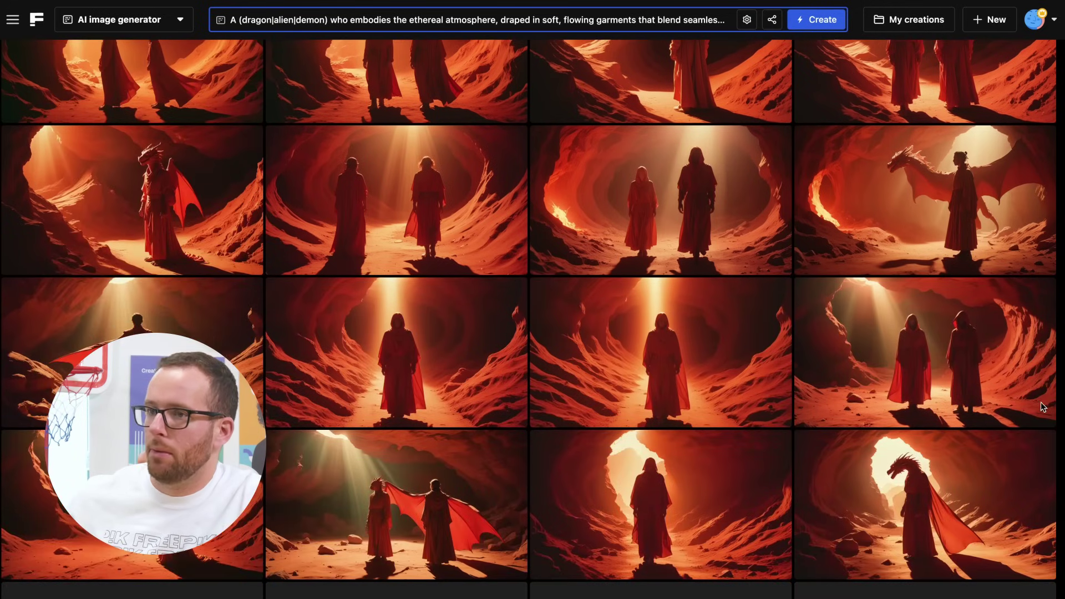
scroll(1042, 407, down, 1)
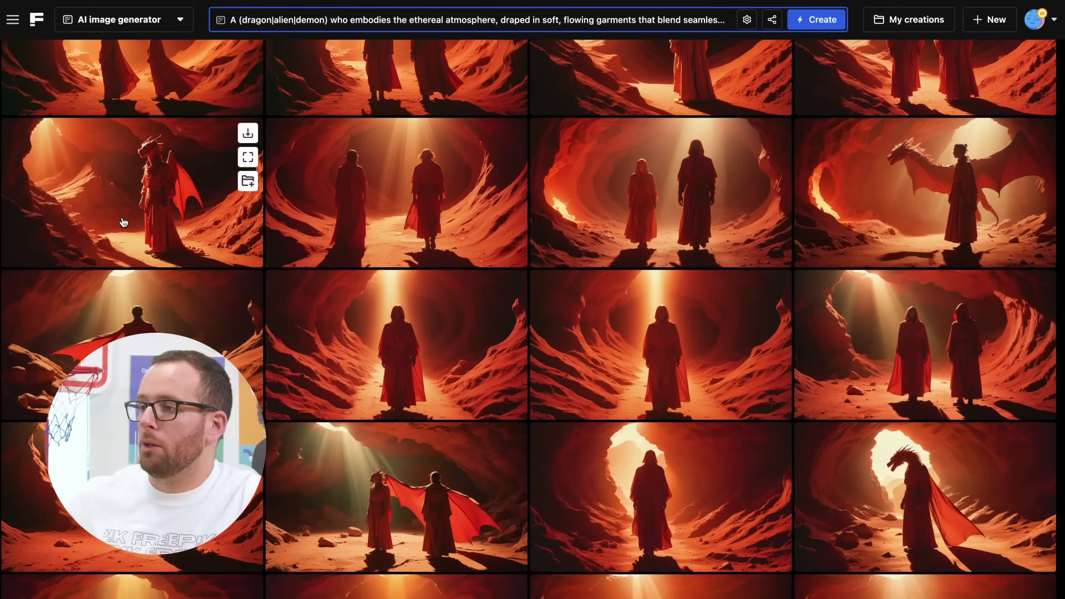
click(123, 223)
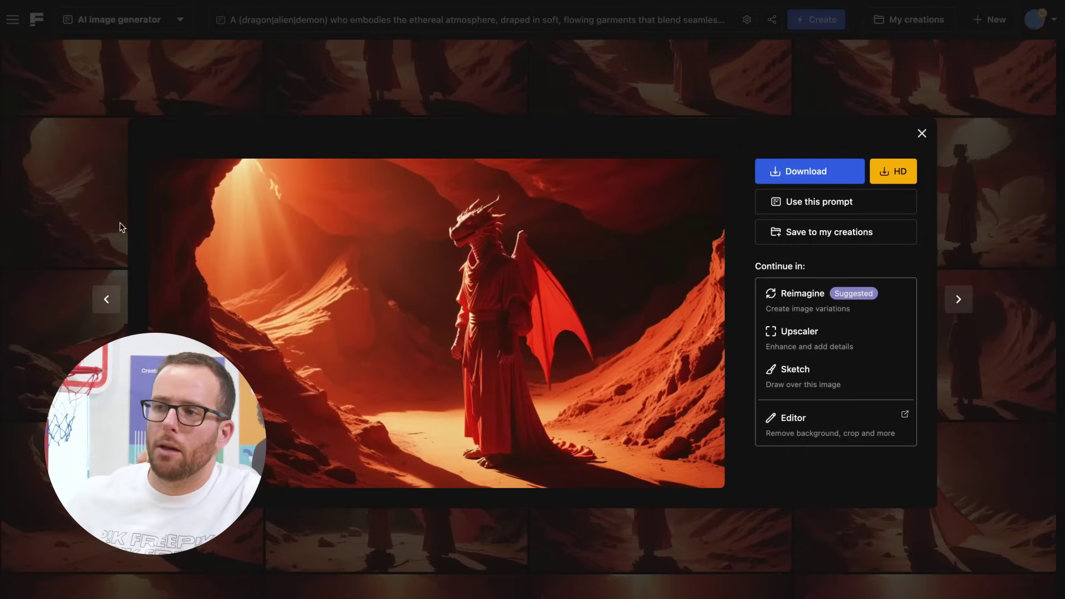
click(860, 348)
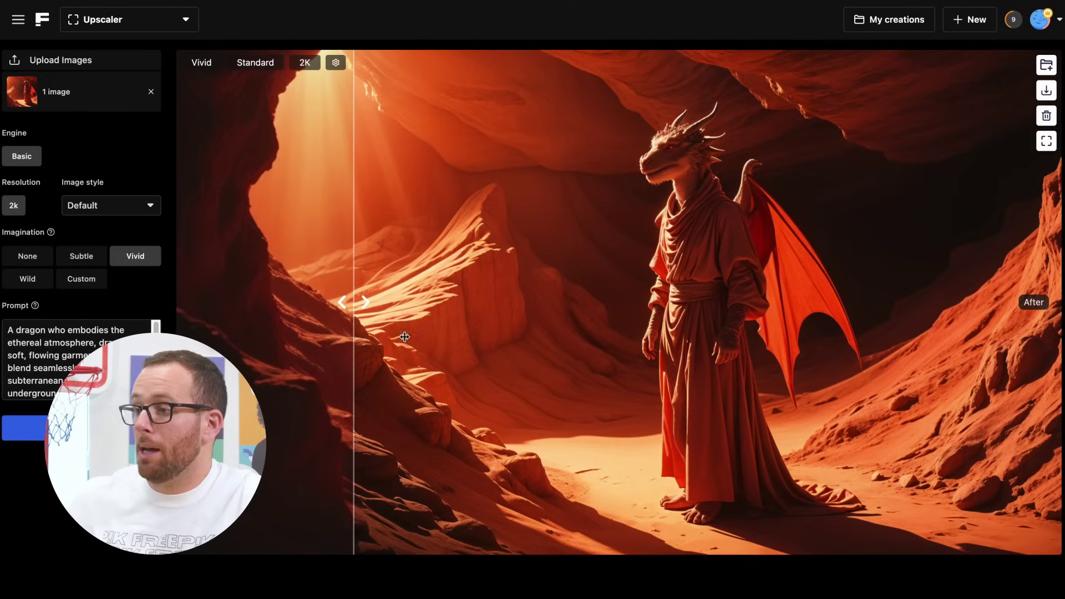
Step: Drag the before/after slider to compare the 2K upscaled dragon with the original
drag(405, 336, 237, 337)
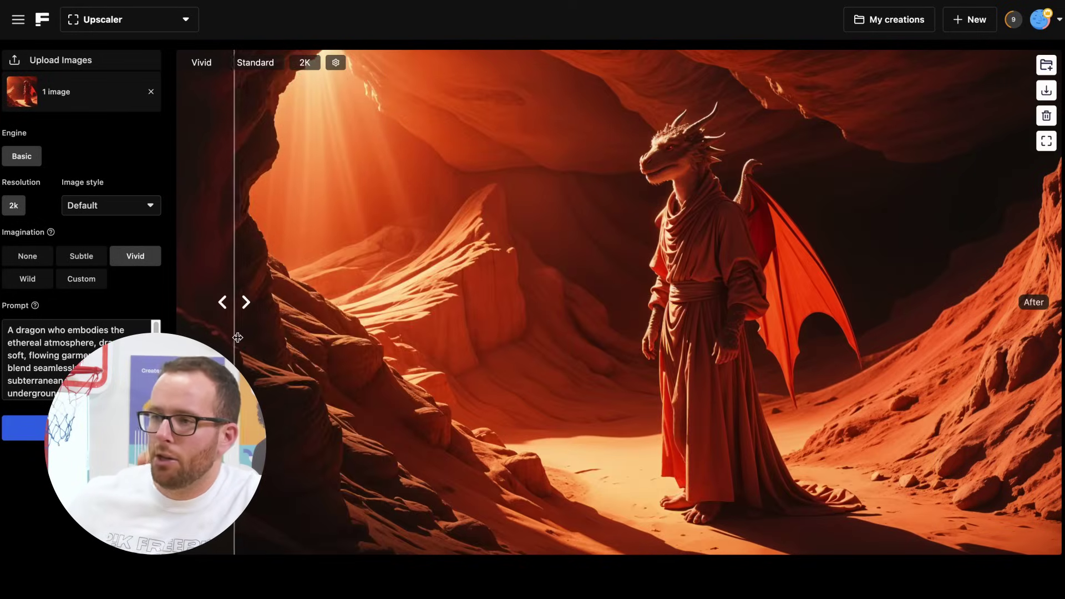